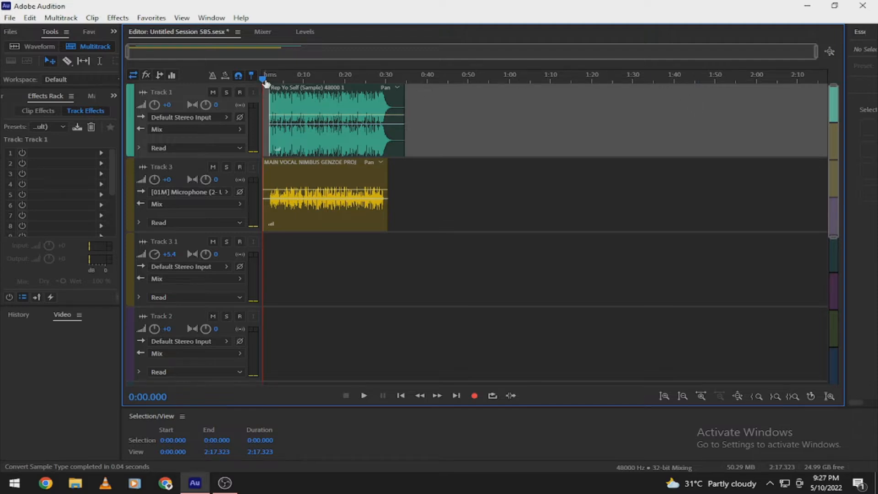
Step: Mute Track 1 and play the vocal on Track 3 by itself from about 0:01.3 to its end
scroll(265, 81, up, 5)
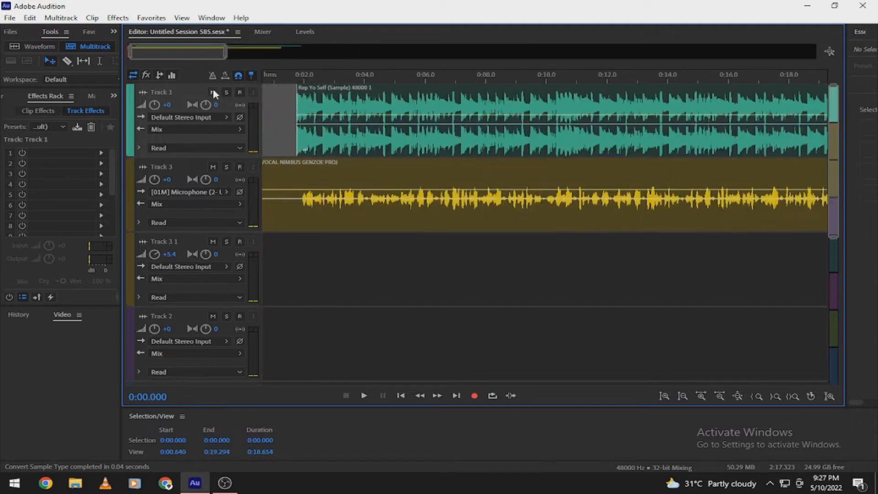
click(212, 93)
drag(279, 79, 283, 80)
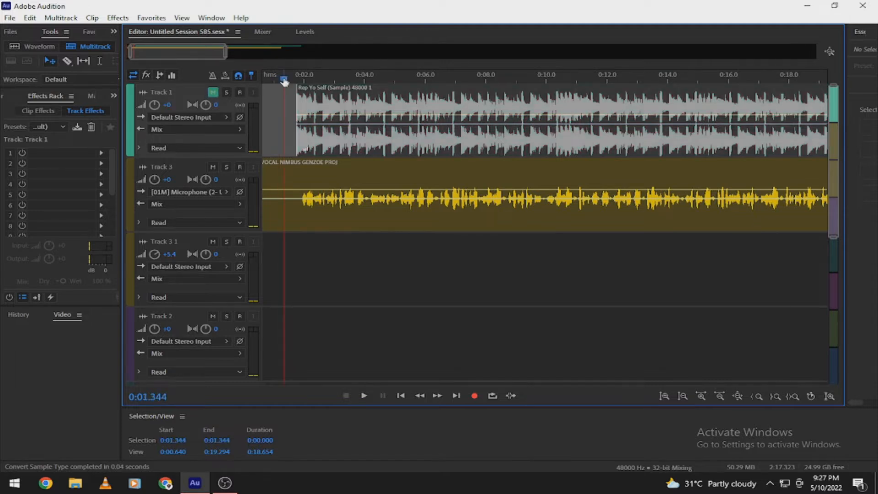
key(space)
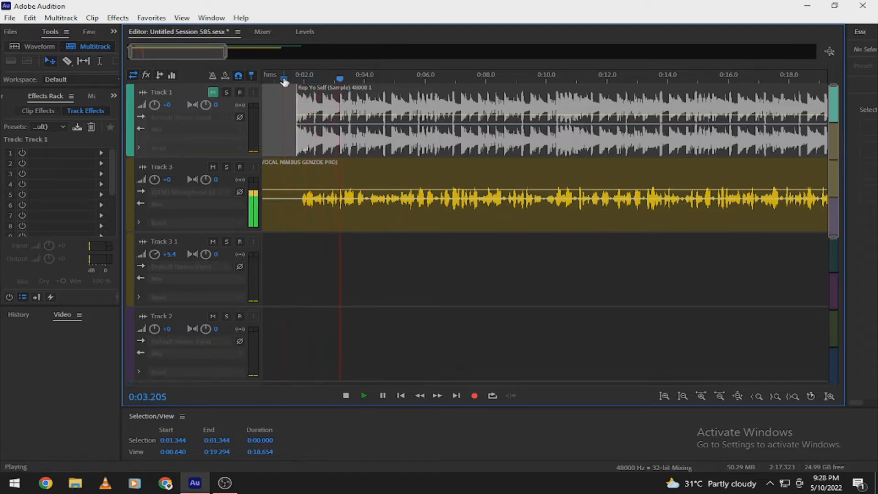
scroll(283, 81, down, 2)
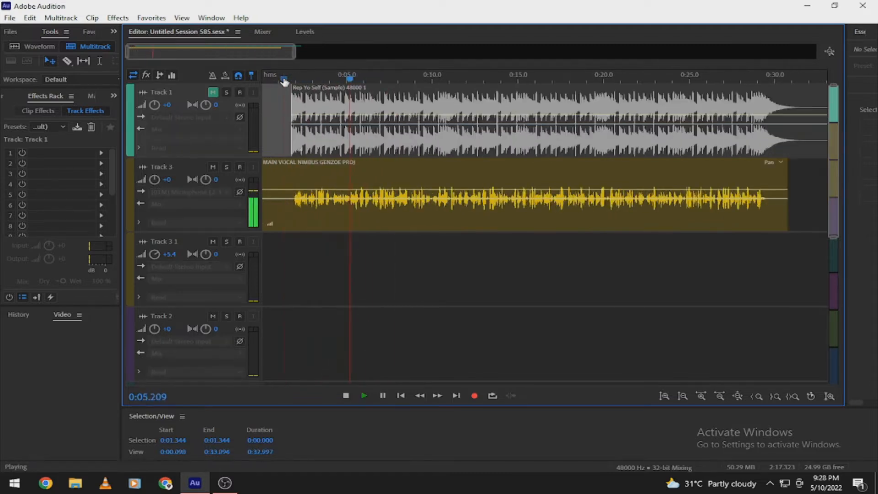
scroll(284, 81, down, 1)
scroll(364, 81, up, 2)
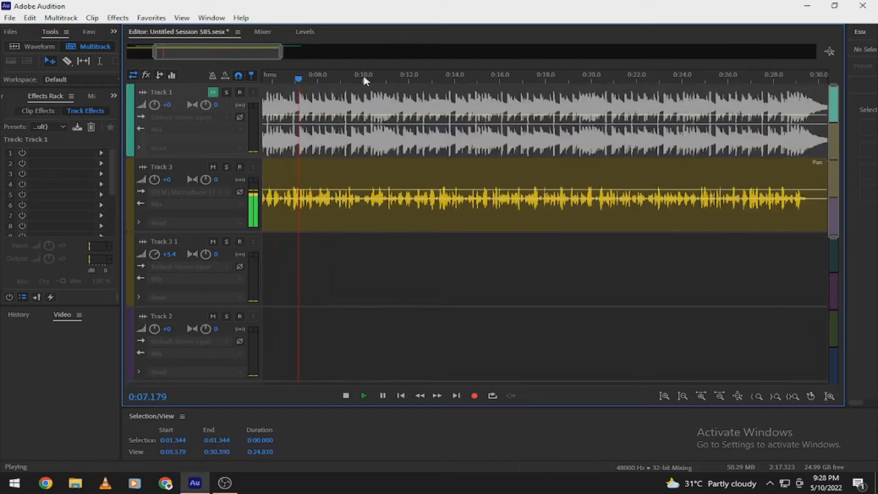
scroll(365, 81, up, 2)
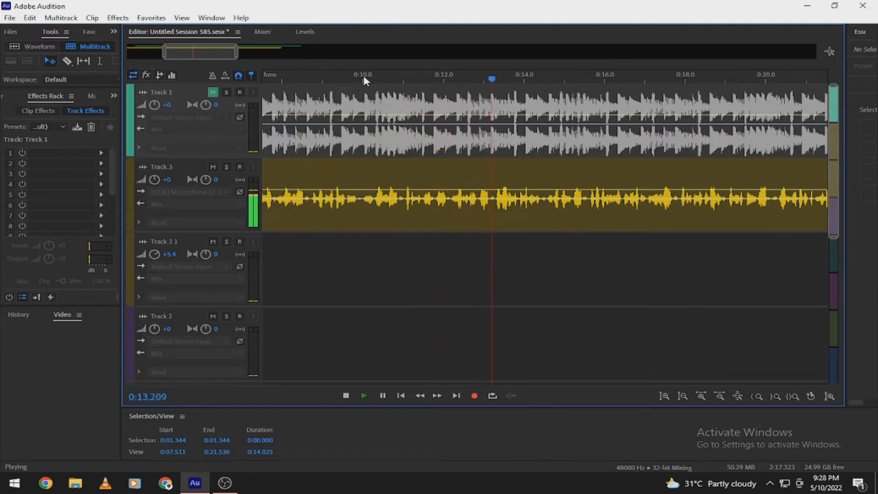
scroll(364, 79, down, 4)
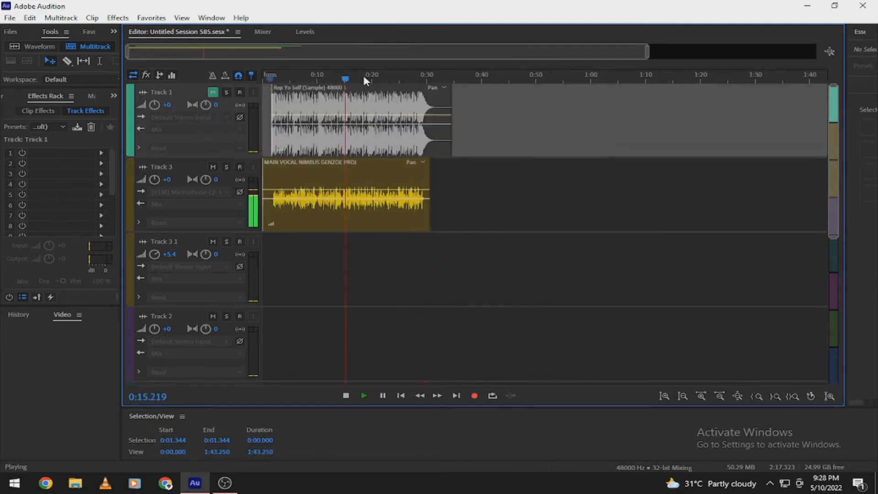
scroll(344, 79, up, 5)
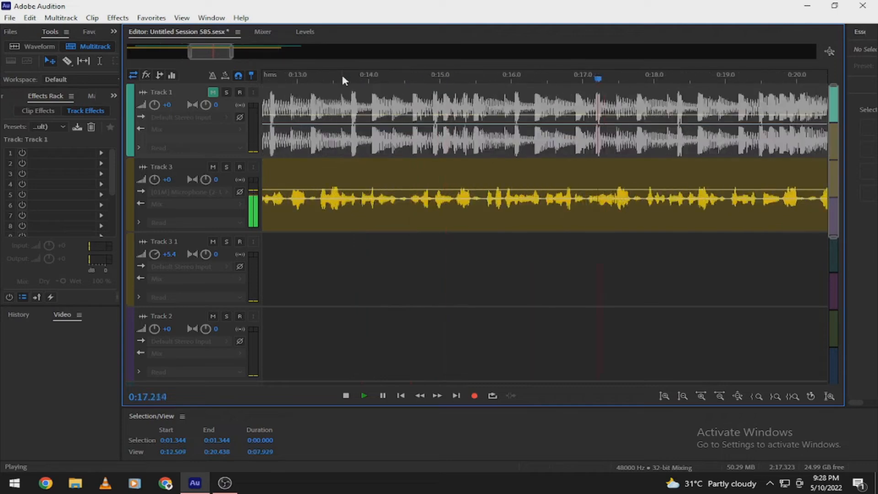
scroll(344, 80, down, 5)
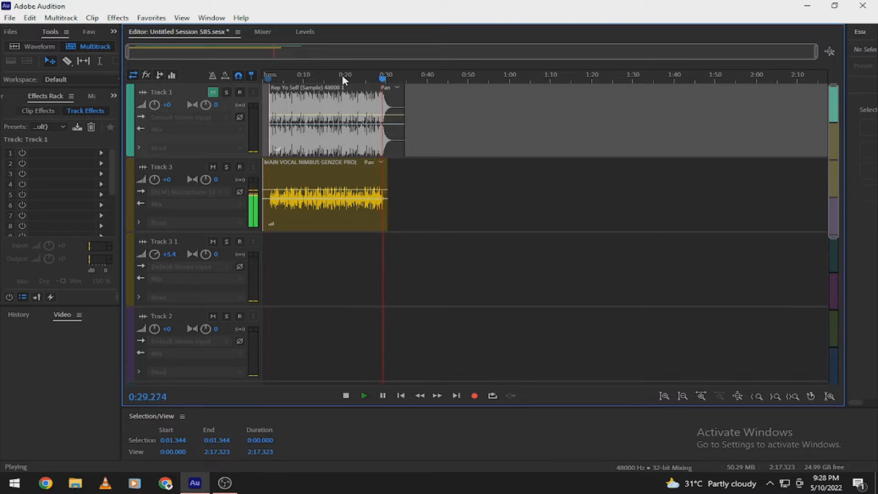
key(space)
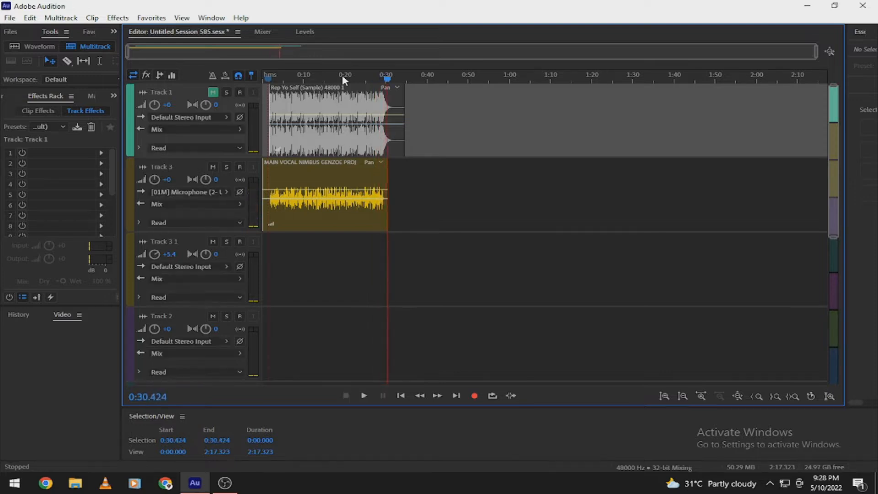
scroll(343, 79, up, 3)
scroll(343, 79, down, 3)
Step: Unmute Track 1 and play the beat and vocal together from about 0:01.2 to the end of the vocal clip
click(282, 265)
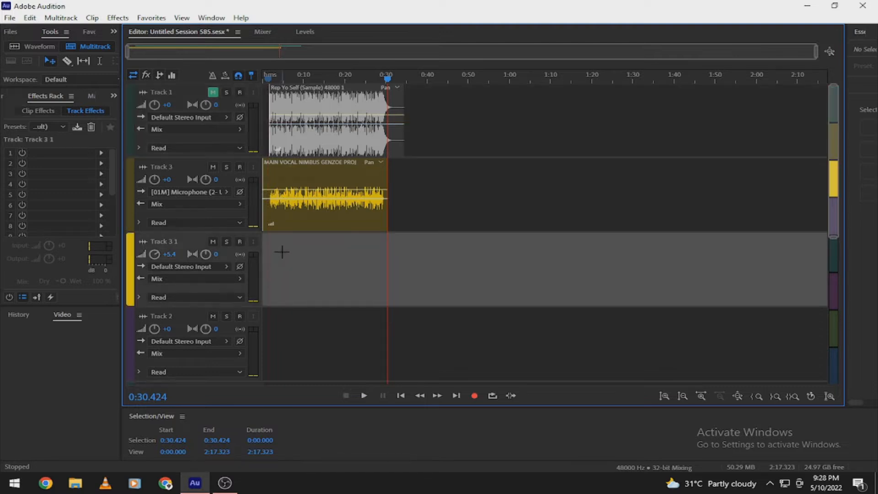
click(268, 76)
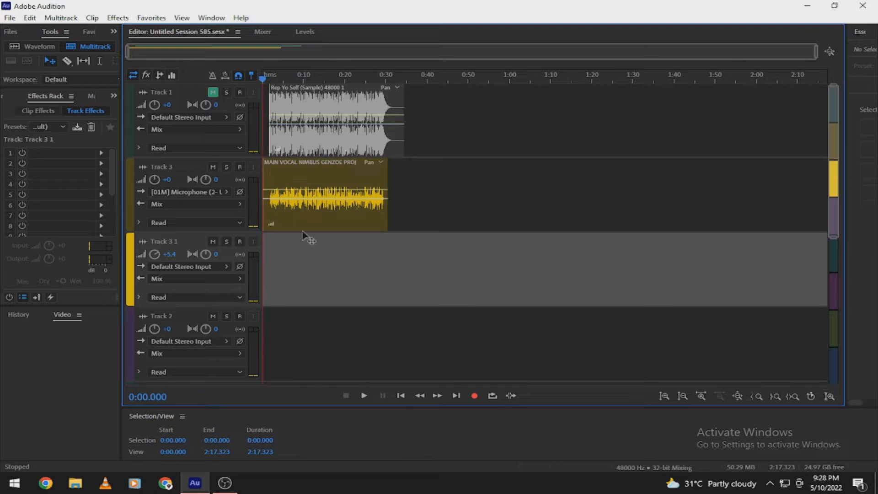
click(213, 93)
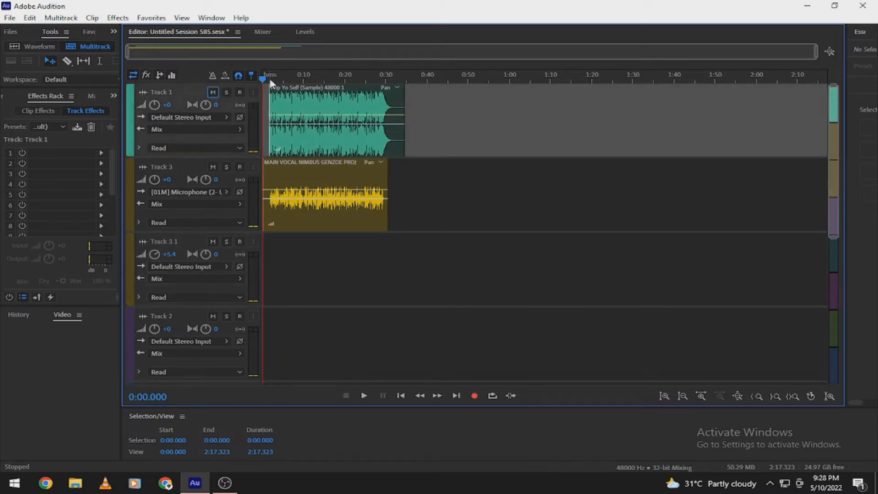
click(268, 81)
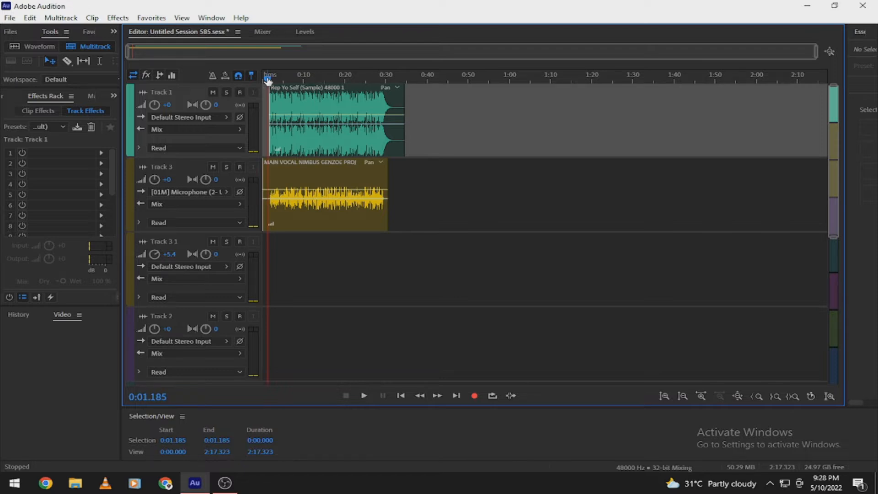
key(space)
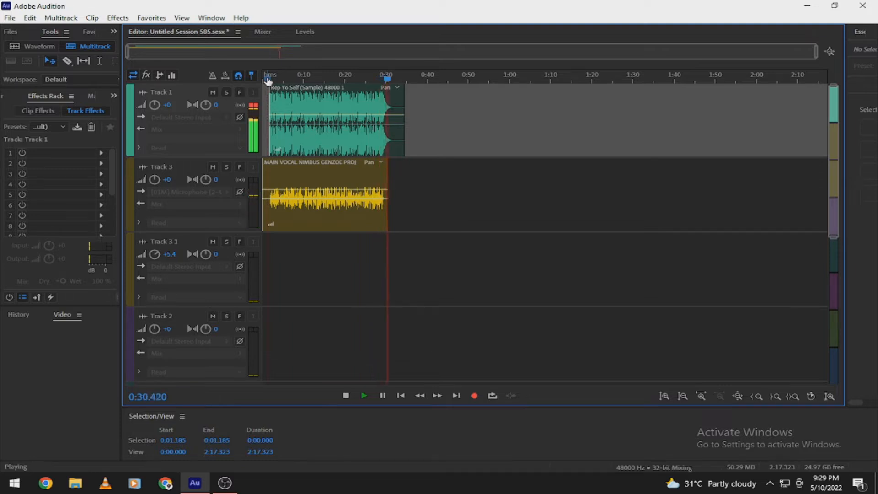
key(space)
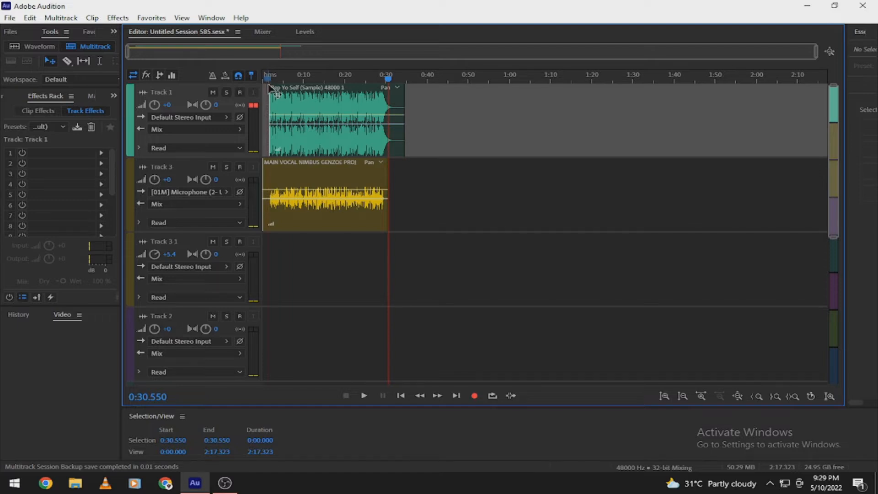
Step: Mute Track 1 and open the main vocal clip on Track 3 in the Waveform editor
click(213, 93)
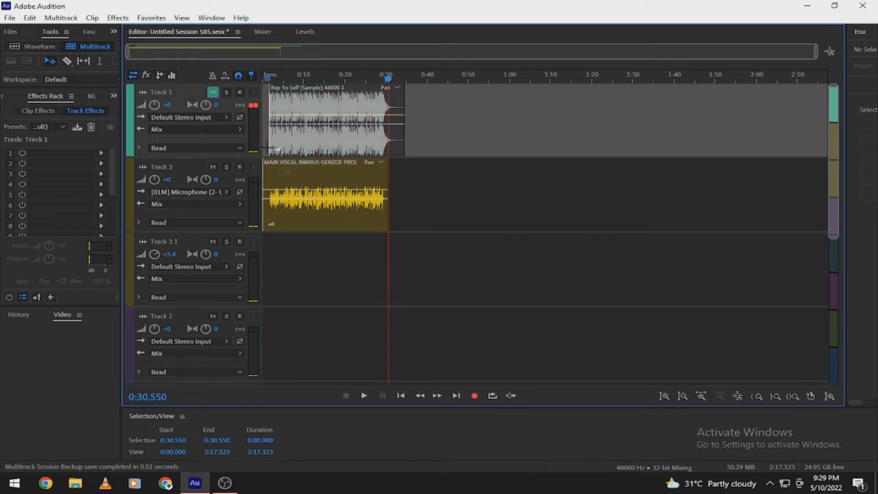
double_click(289, 174)
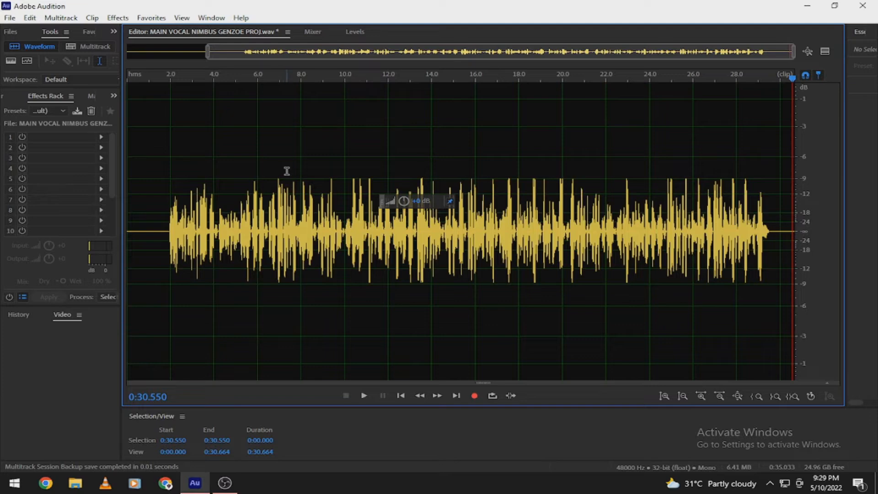
Step: Select the silent section before the vocal, from the file's start to about 0:01.7, and capture it as the noise print
scroll(164, 200, up, 3)
scroll(164, 199, down, 4)
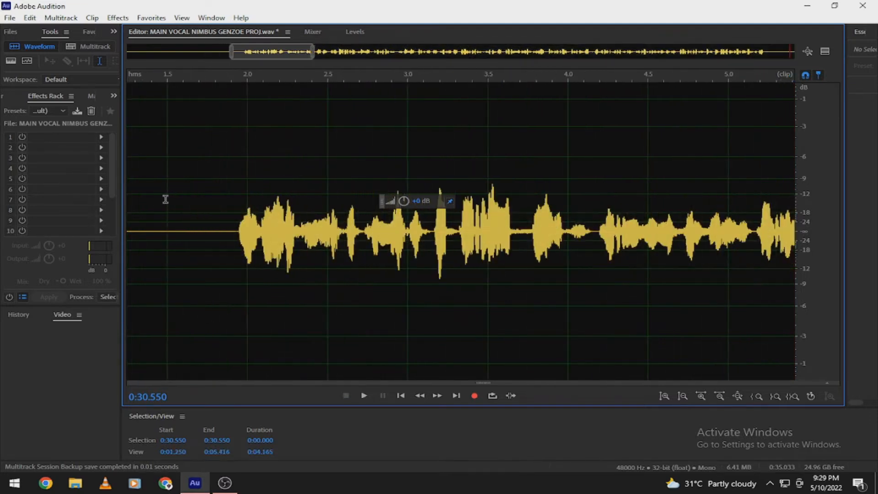
drag(207, 233, 128, 237)
scroll(186, 235, down, 1)
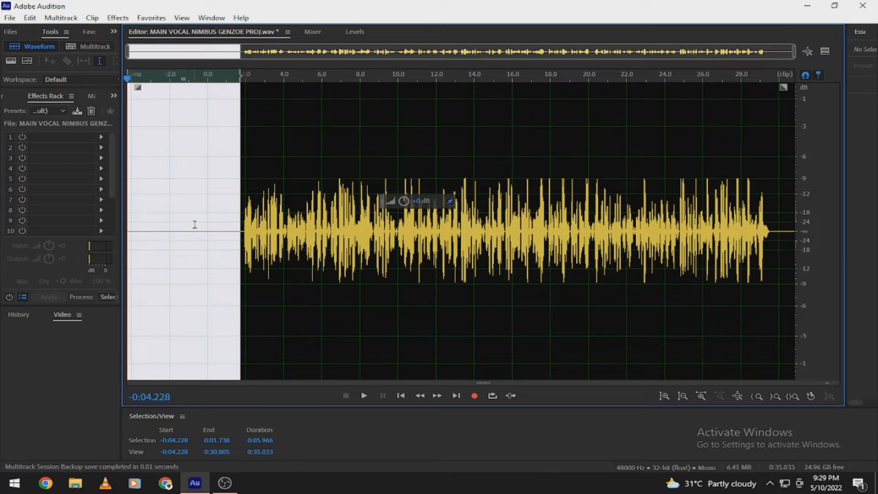
click(118, 18)
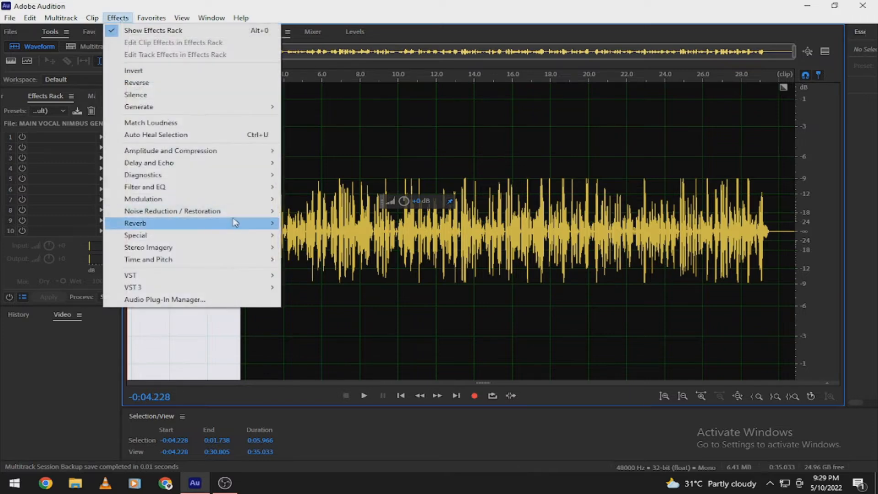
mouse_move(232, 216)
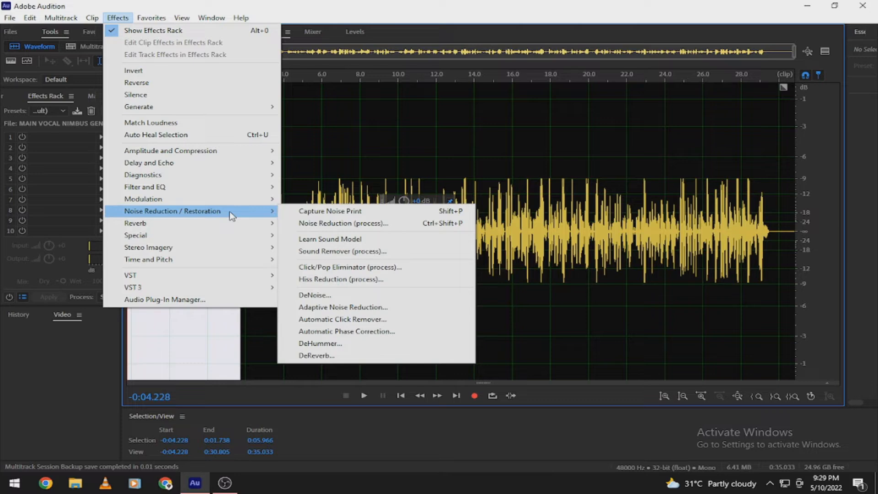
click(324, 215)
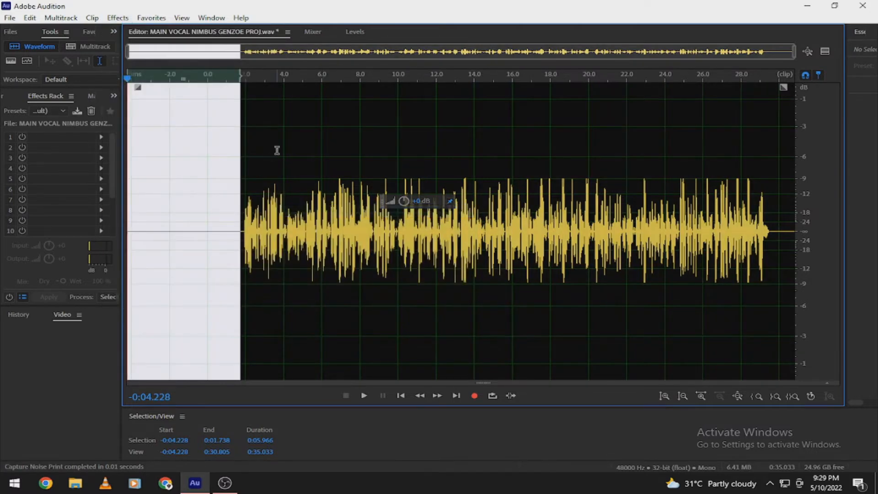
Step: Select the entire vocal recording and apply the Noise Reduction process with the captured noise print
click(277, 150)
key(ctrl+a)
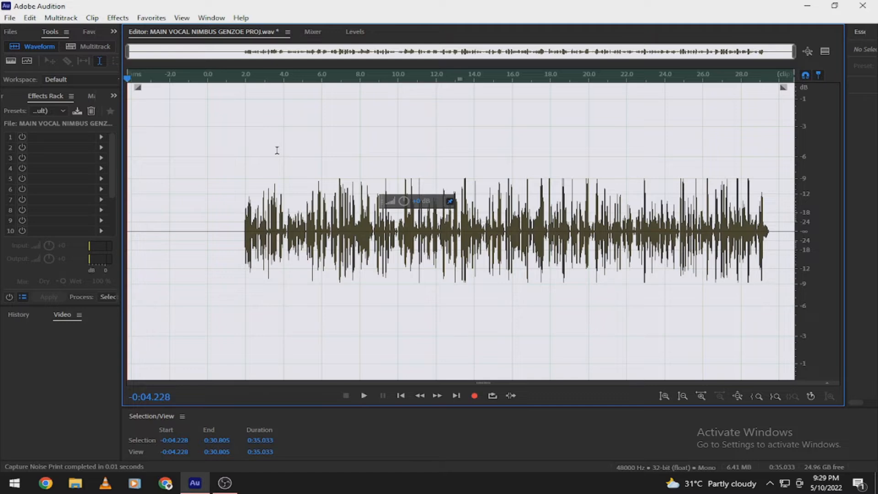
click(117, 17)
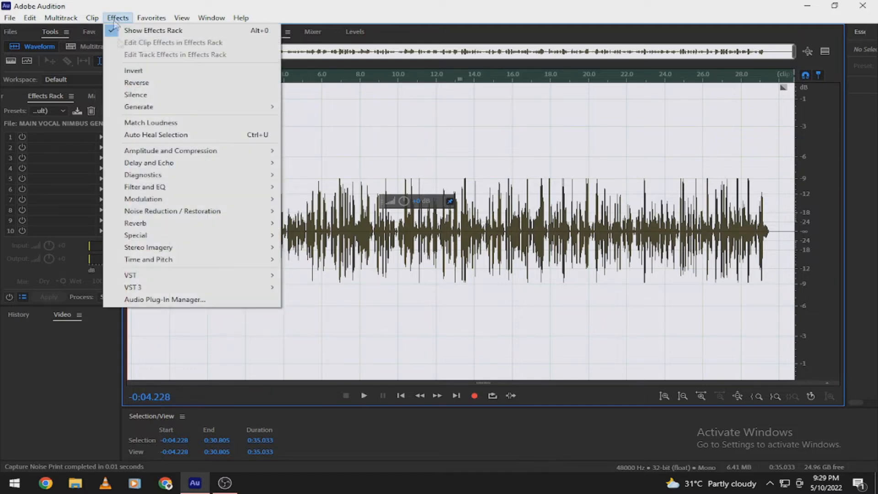
mouse_move(196, 219)
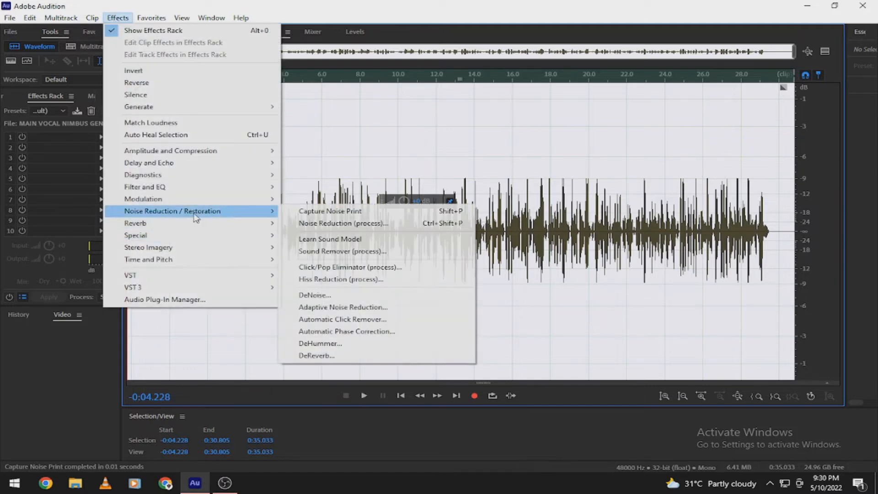
click(356, 227)
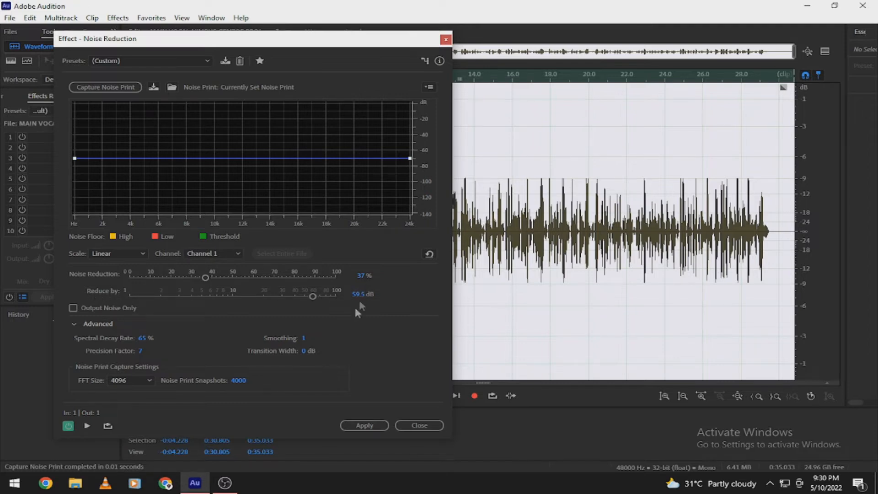
click(364, 425)
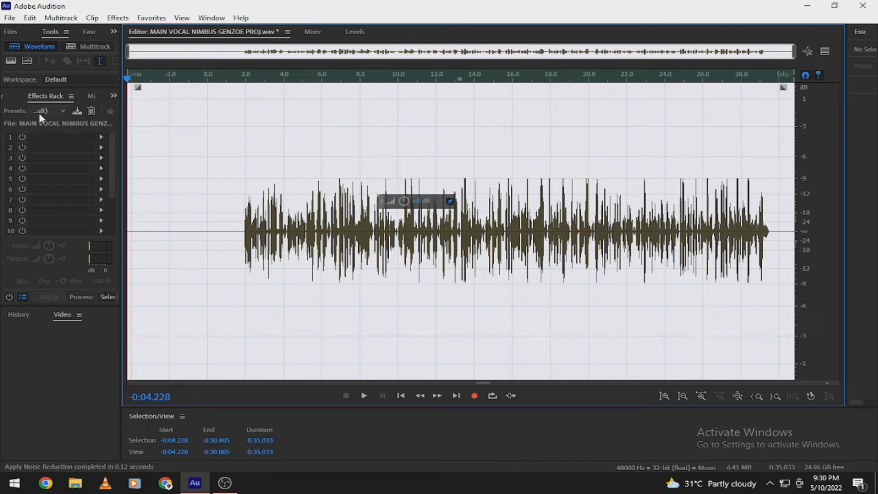
Step: Load the Music Enhancer preset in the Effects Rack and apply it to the whole vocal
click(41, 113)
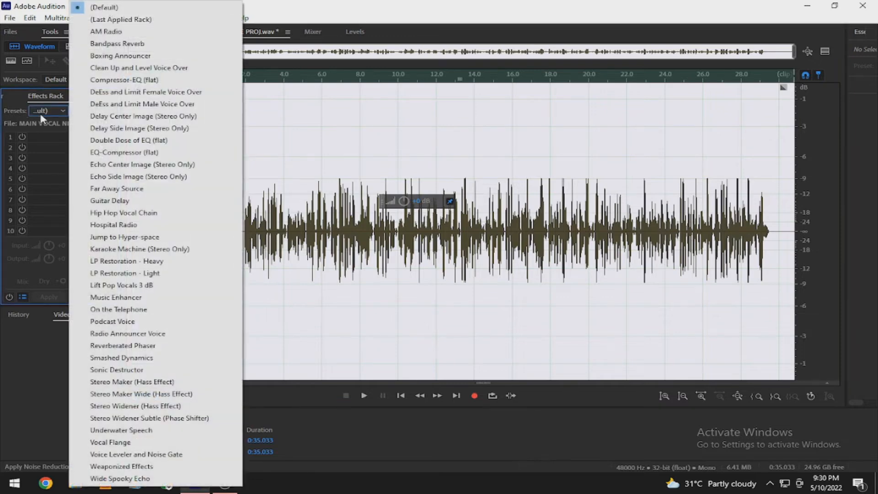
click(129, 298)
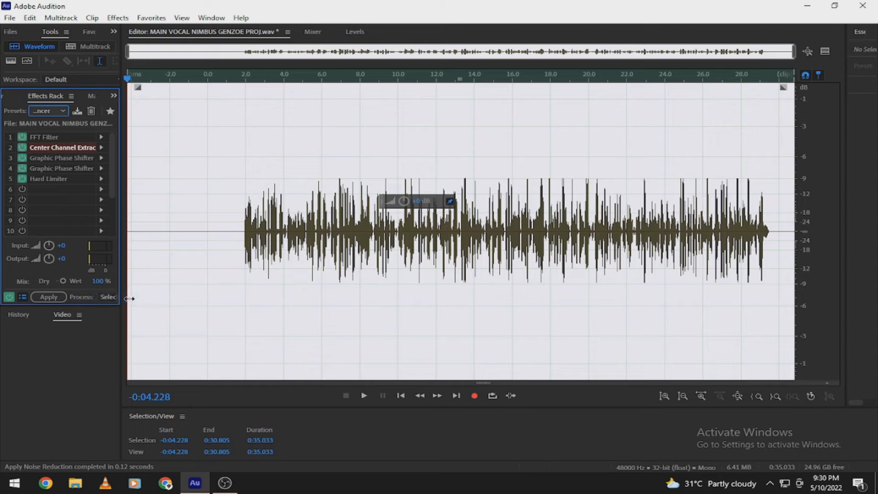
click(53, 297)
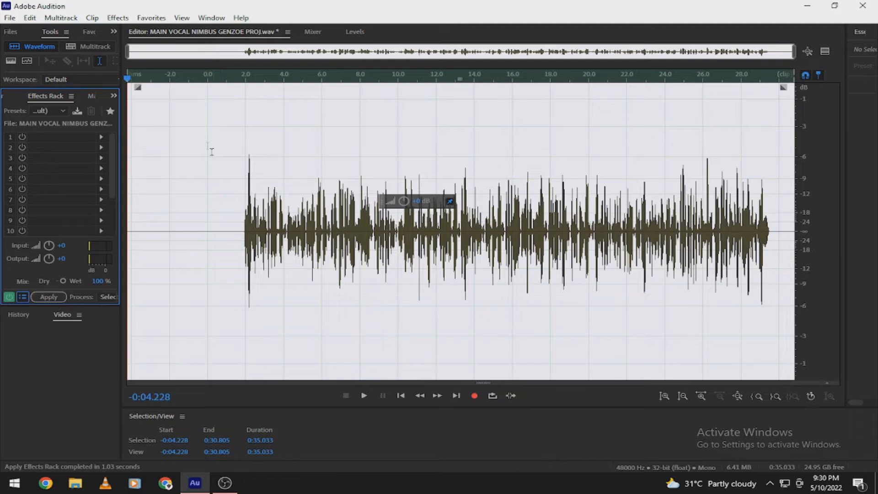
Step: Apply the Parametric Equalizer to the whole vocal with the nimbus EQ preset
click(120, 19)
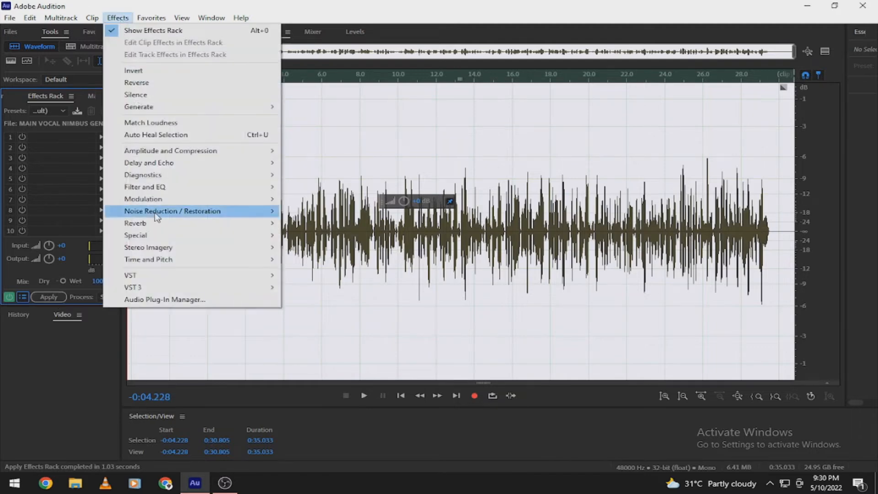
mouse_move(155, 191)
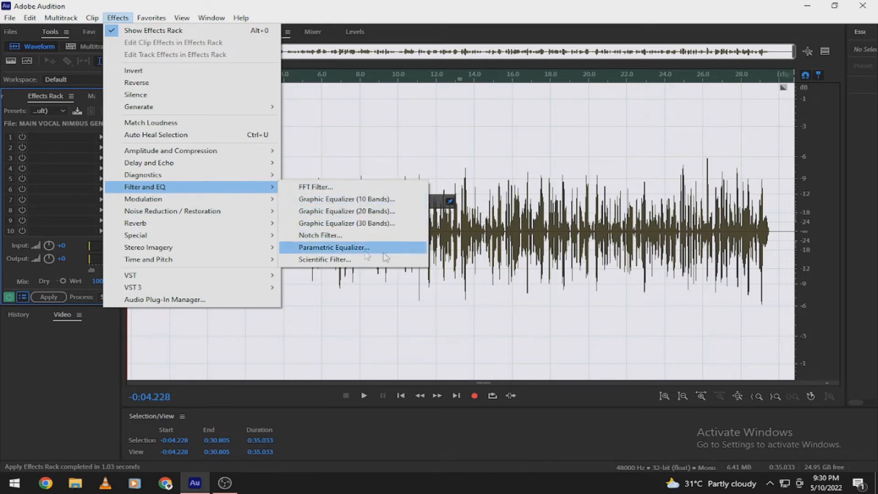
click(327, 248)
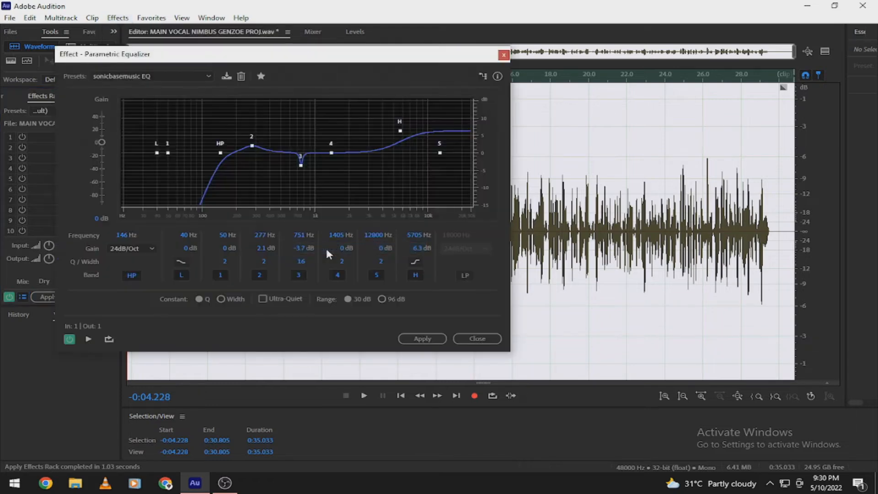
click(208, 77)
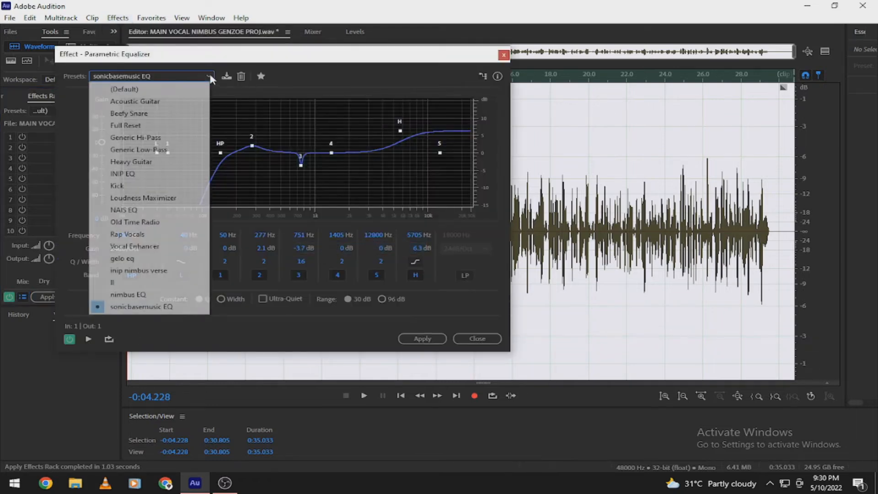
click(128, 294)
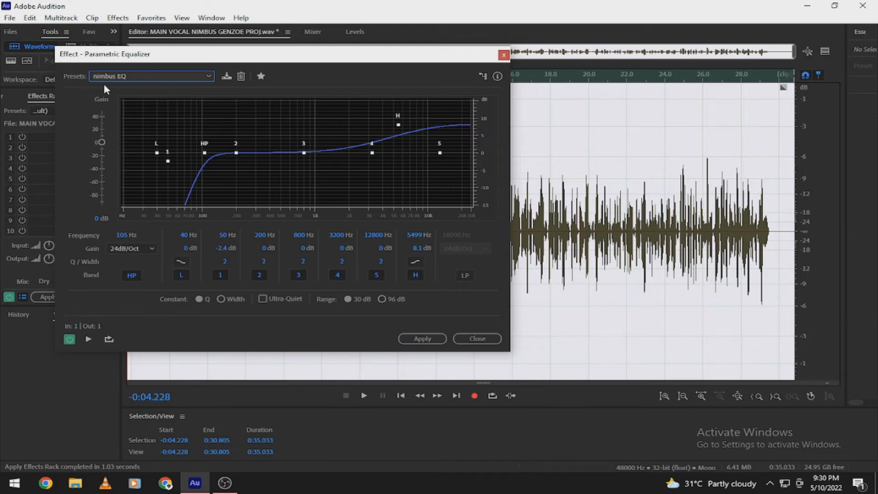
click(423, 338)
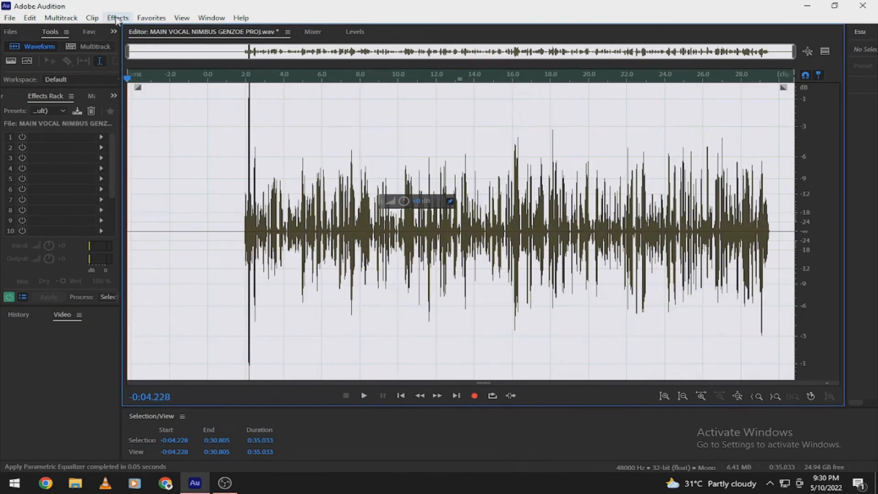
Step: Apply the Mastering effect to the whole vocal with the SONICBASE preset
click(117, 19)
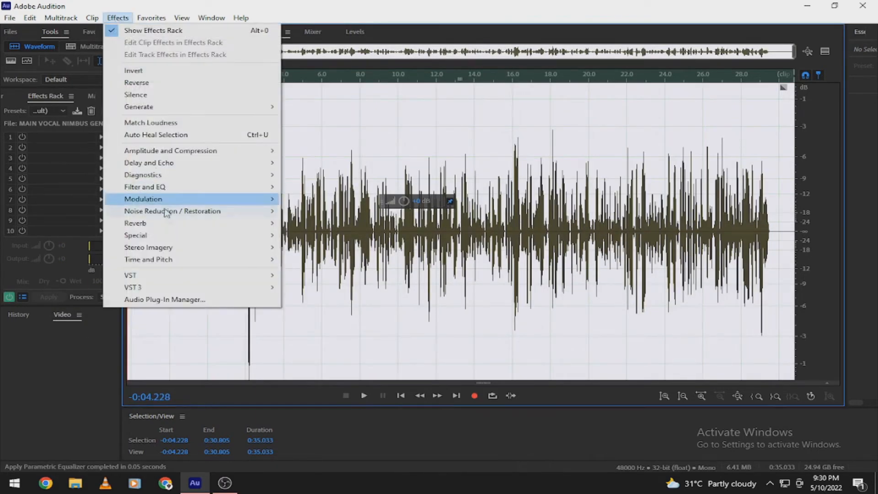
mouse_move(176, 237)
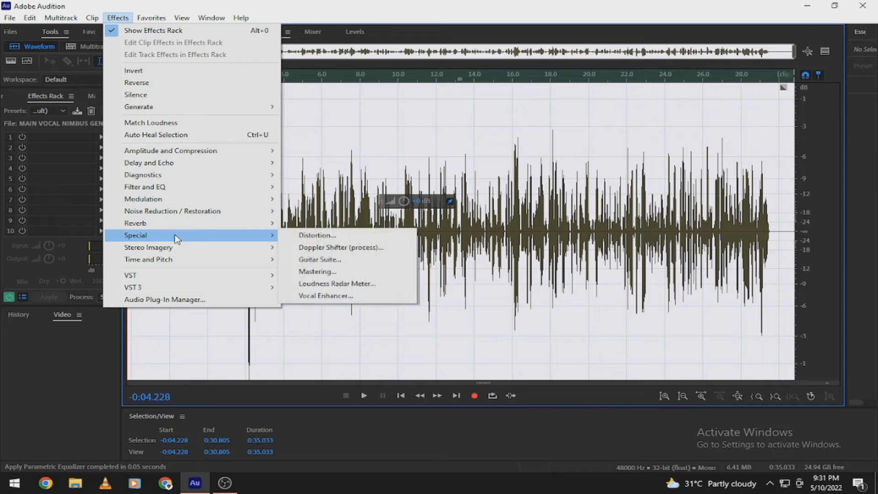
click(333, 273)
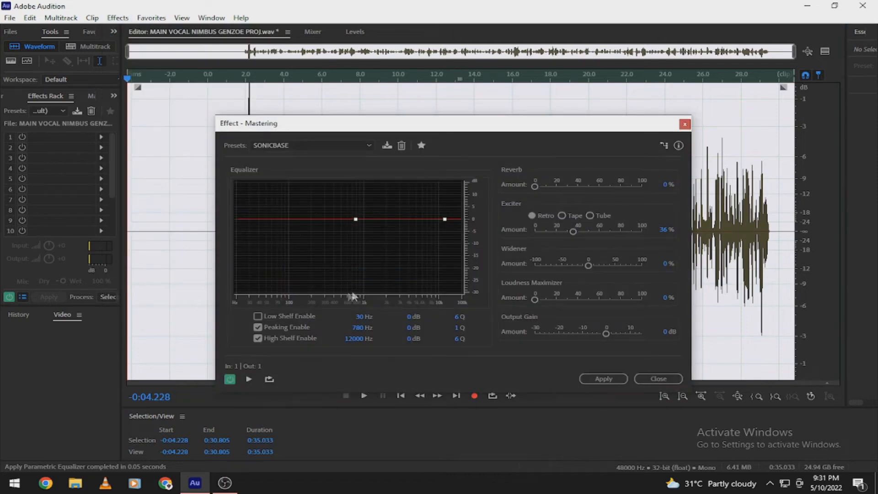
click(602, 381)
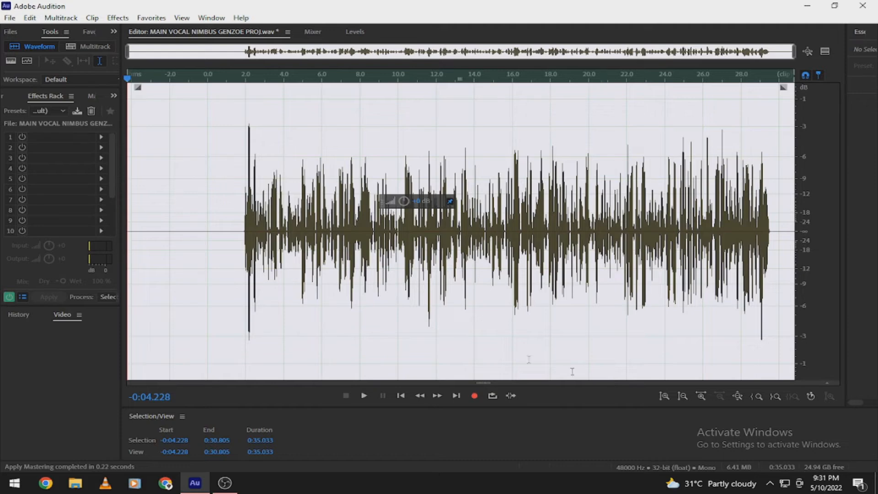
Step: Apply Studio Reverb to the whole vocal with the nimbus preset
click(125, 19)
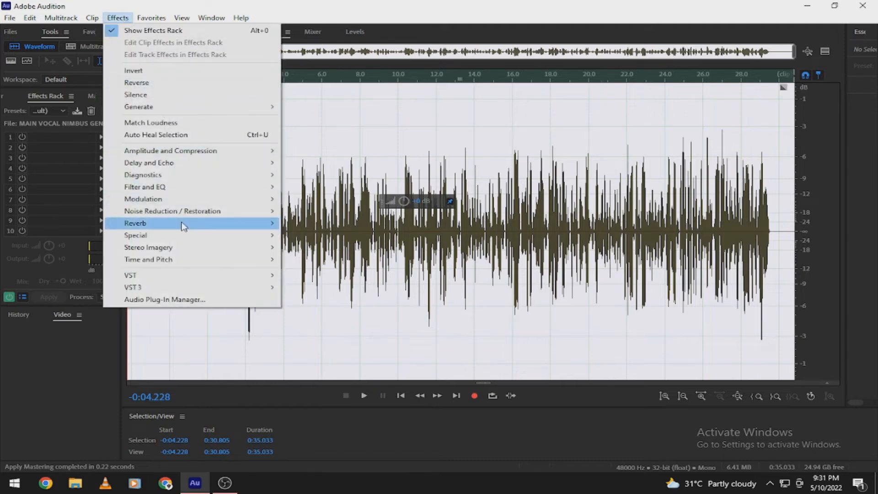
mouse_move(184, 224)
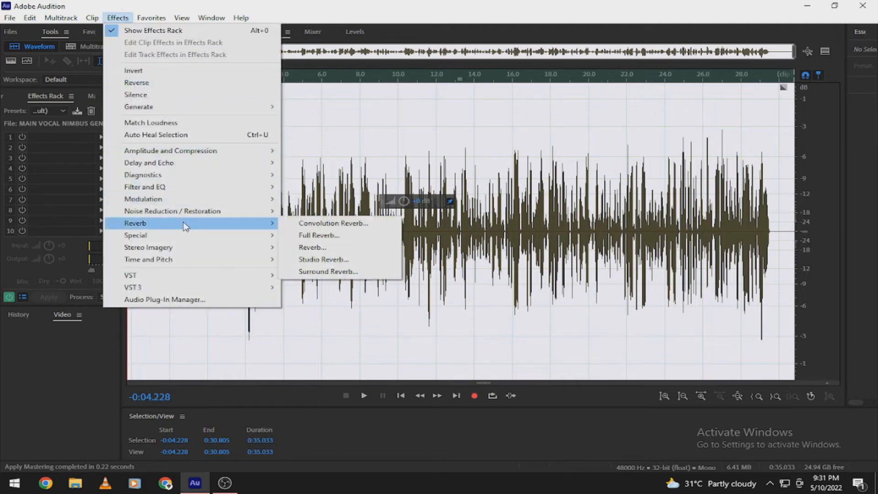
click(346, 259)
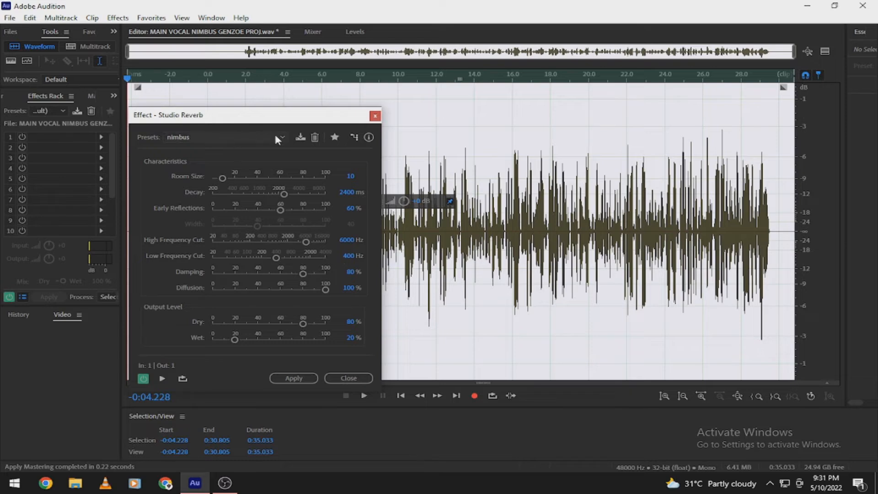
click(280, 137)
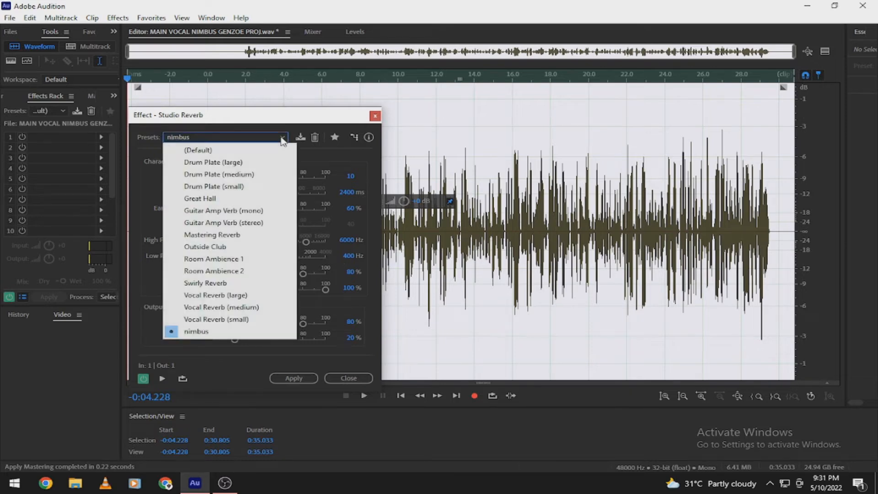
click(281, 137)
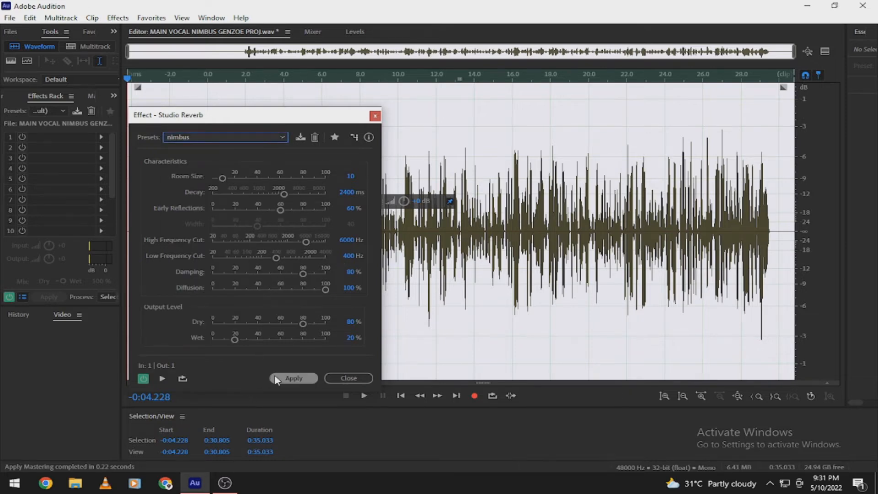
click(295, 377)
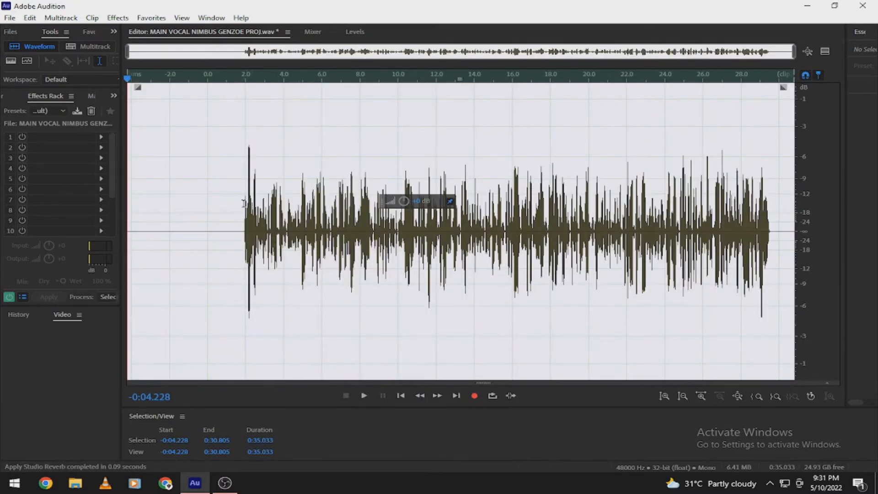
Step: Select the entire vocal recording and apply the Multiband Compressor with the NIMBUS preset
click(239, 206)
key(ctrl+a)
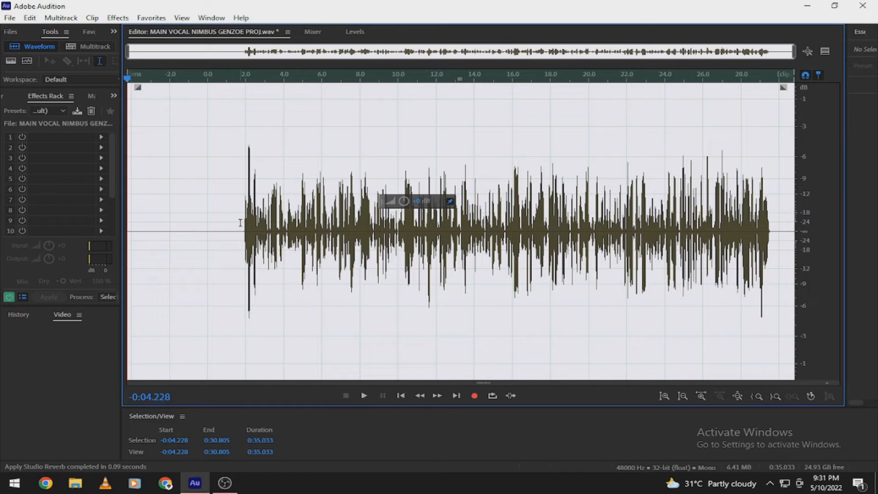
click(117, 18)
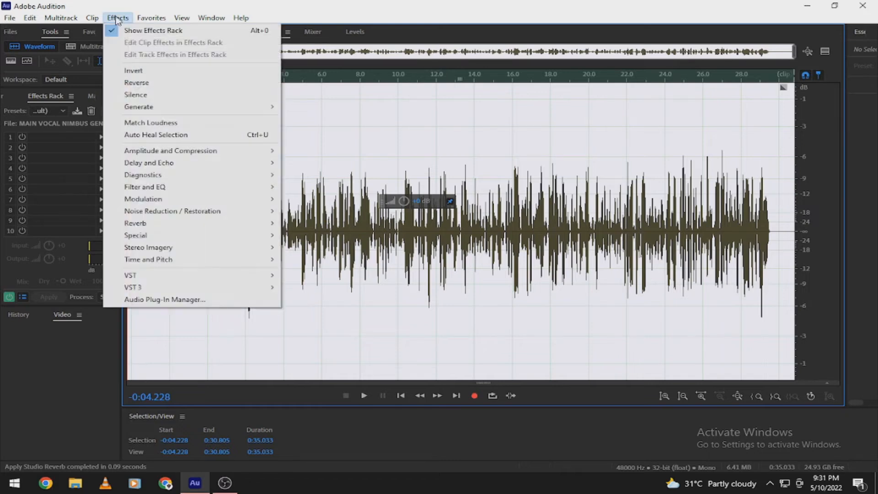
mouse_move(187, 154)
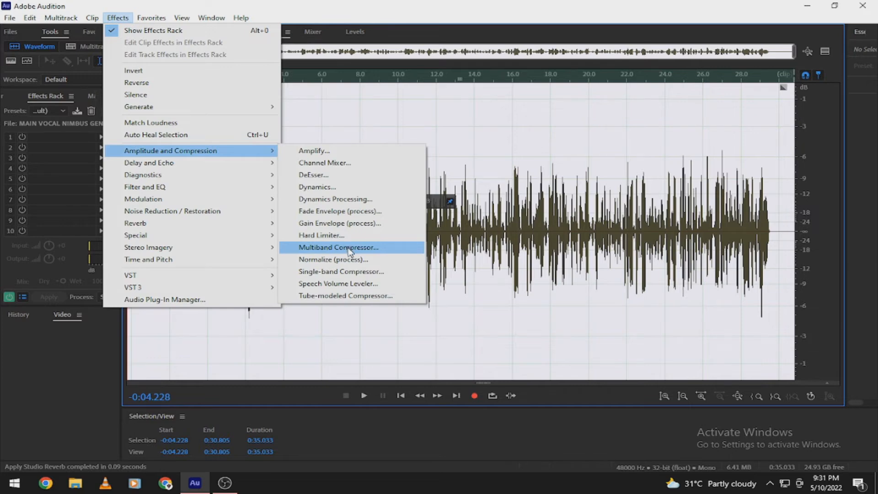
click(349, 249)
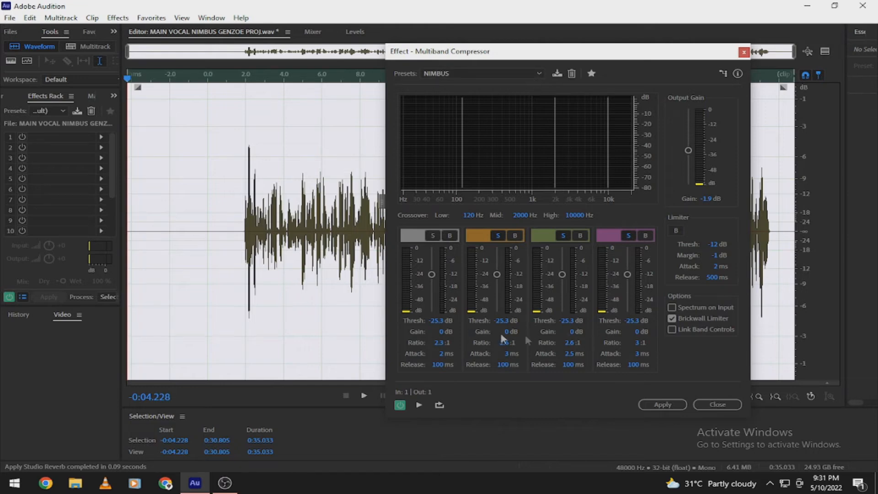
click(664, 404)
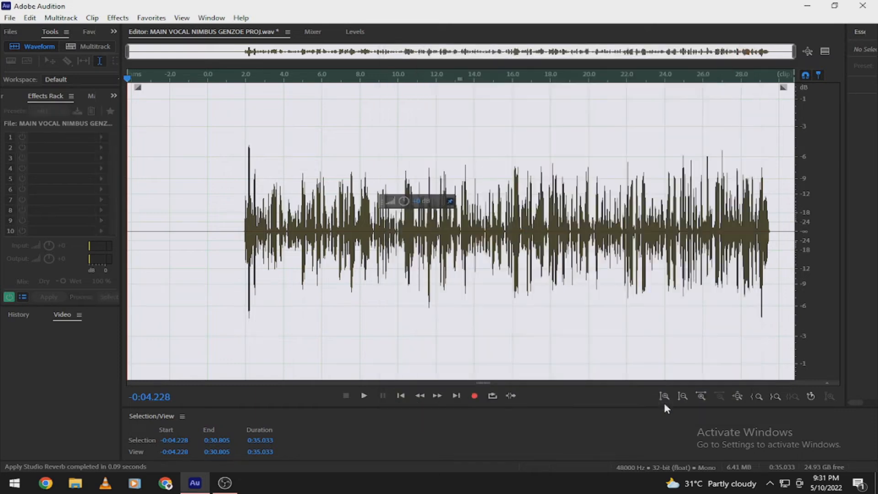
Step: Clear the selection, return to the multitrack session and play the processed vocal on its own from about 0:00.6
click(219, 194)
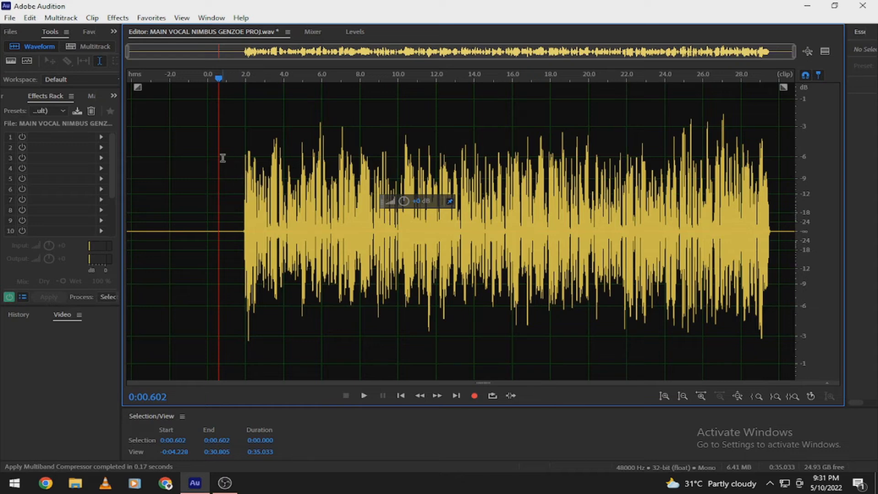
click(88, 47)
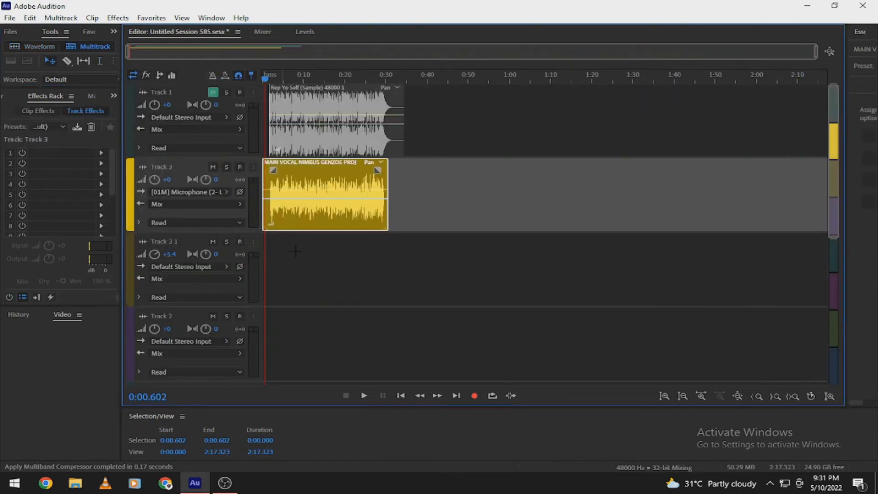
key(space)
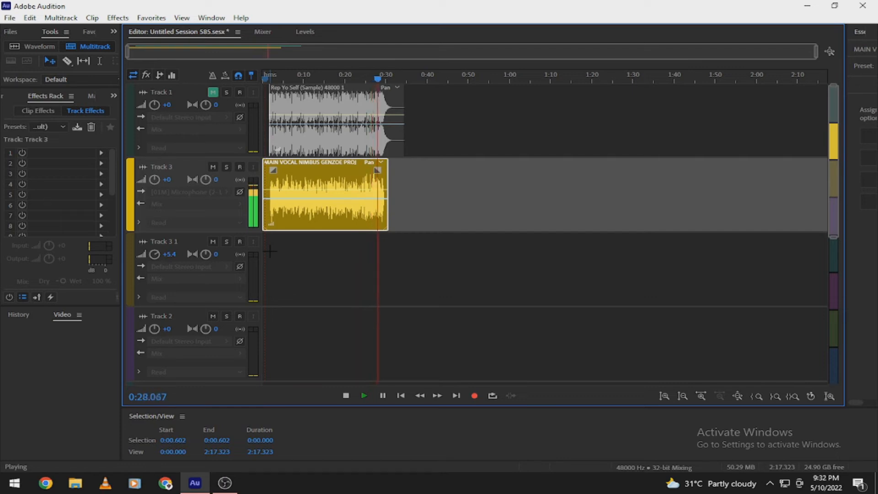
key(space)
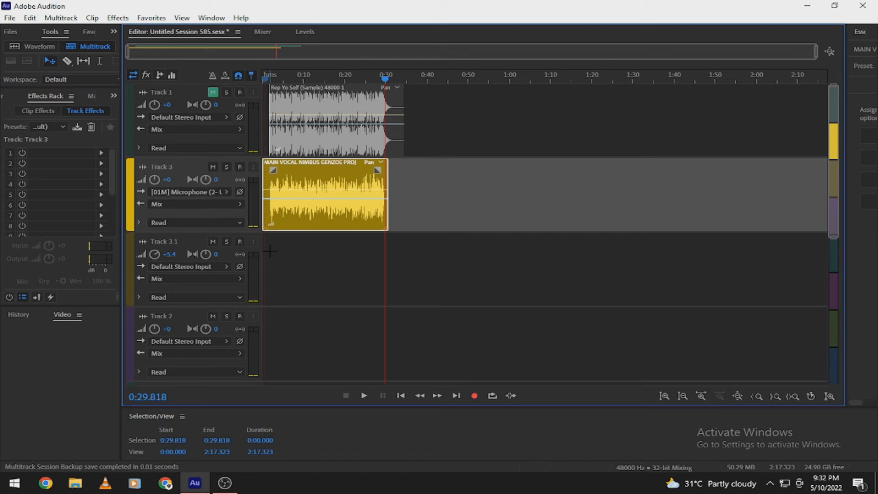
Step: Unmute Track 1 and play the beat together with the processed vocal from about 0:00.7
click(267, 77)
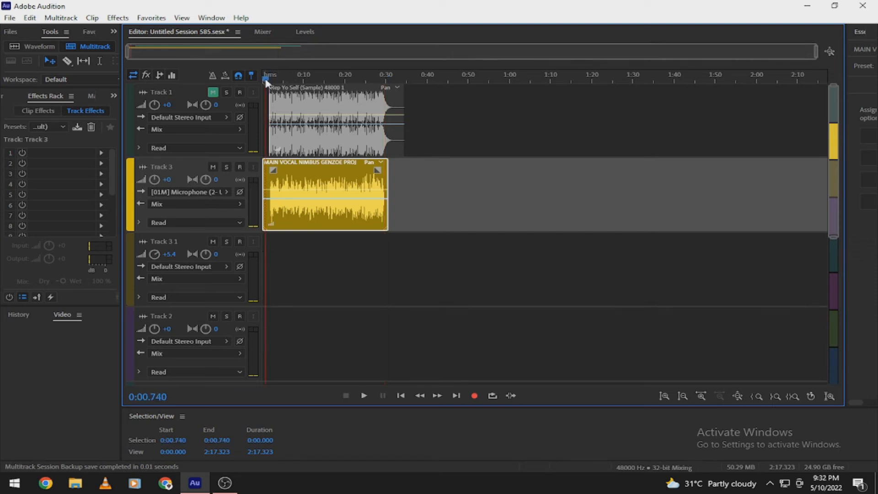
click(212, 93)
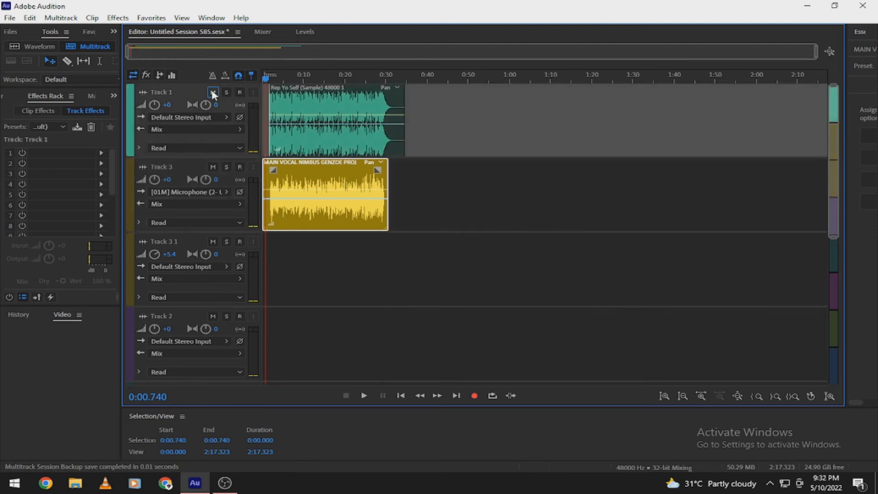
key(space)
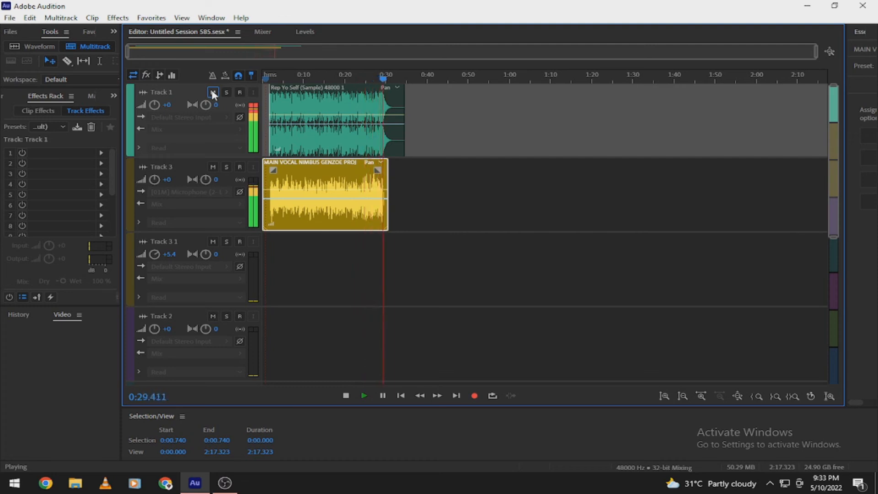
key(space)
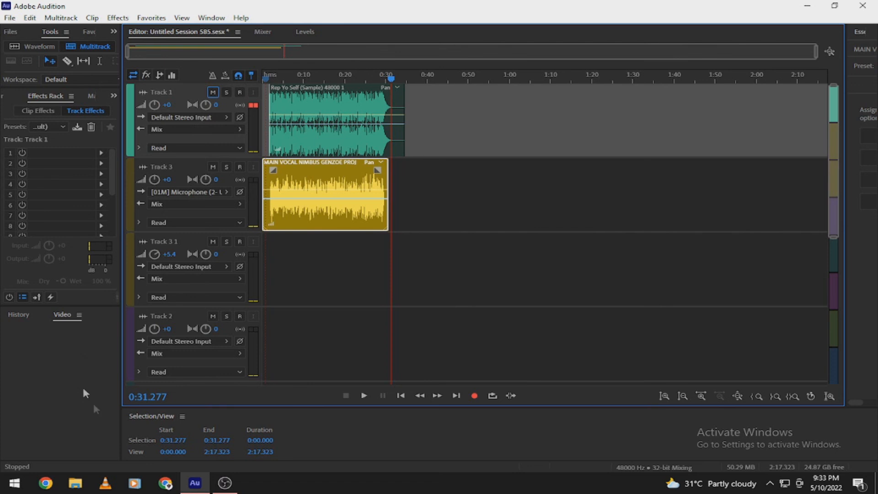
click(226, 485)
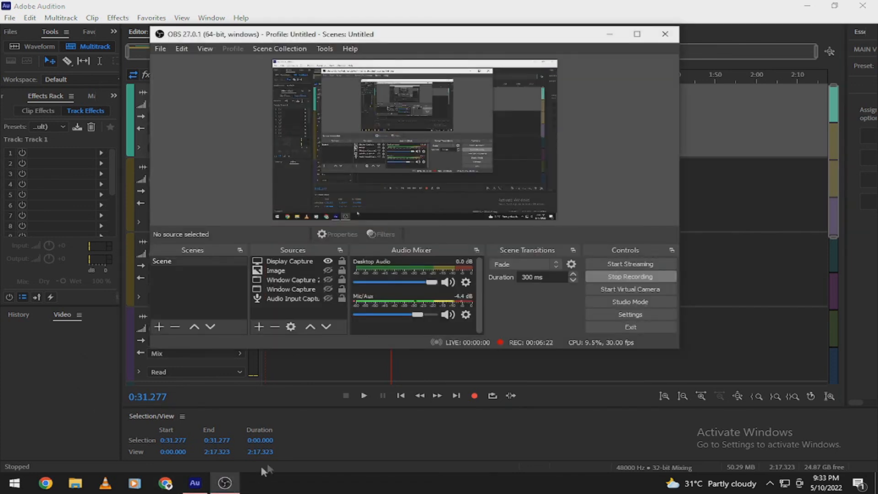